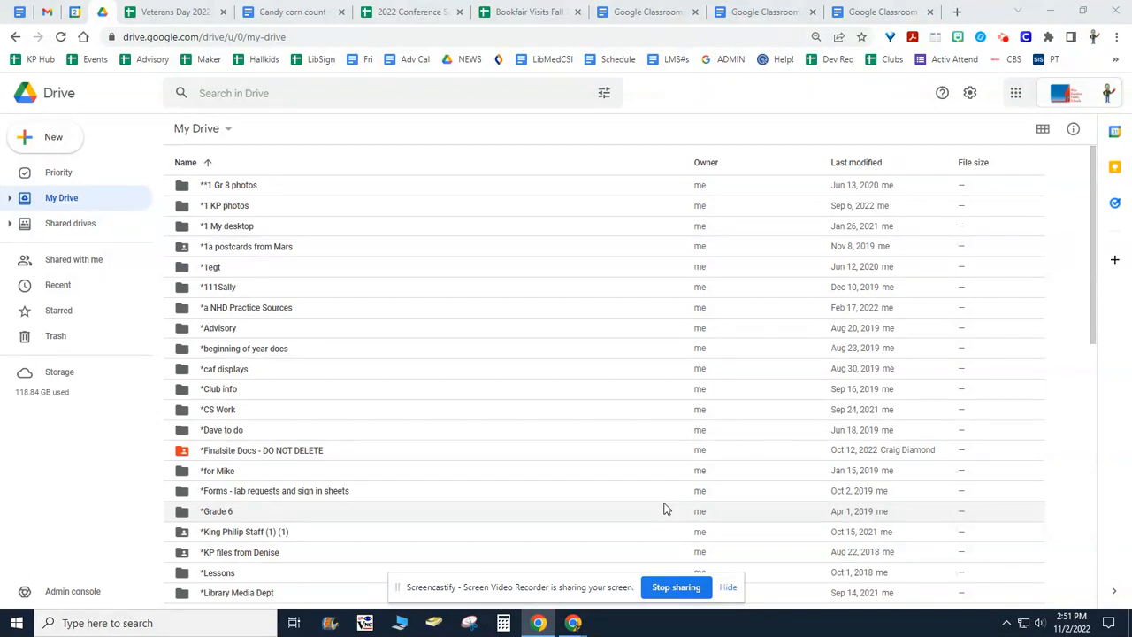
# Switch from Drive to Google Classroom and open the form for creating a new class.
pyautogui.click(1017, 95)
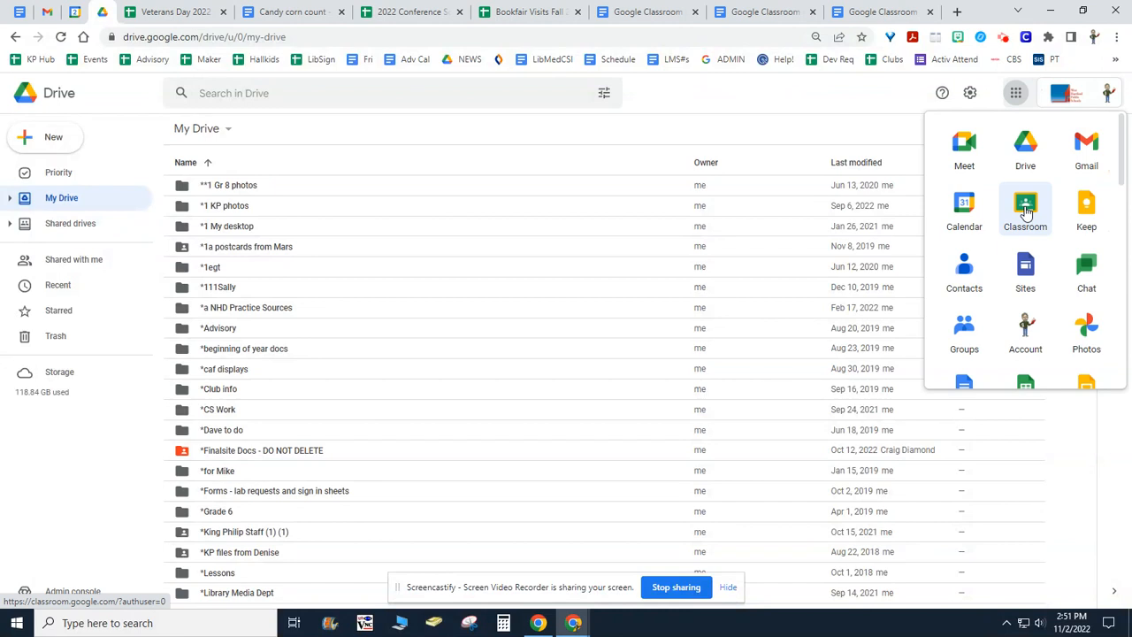
pyautogui.click(1025, 209)
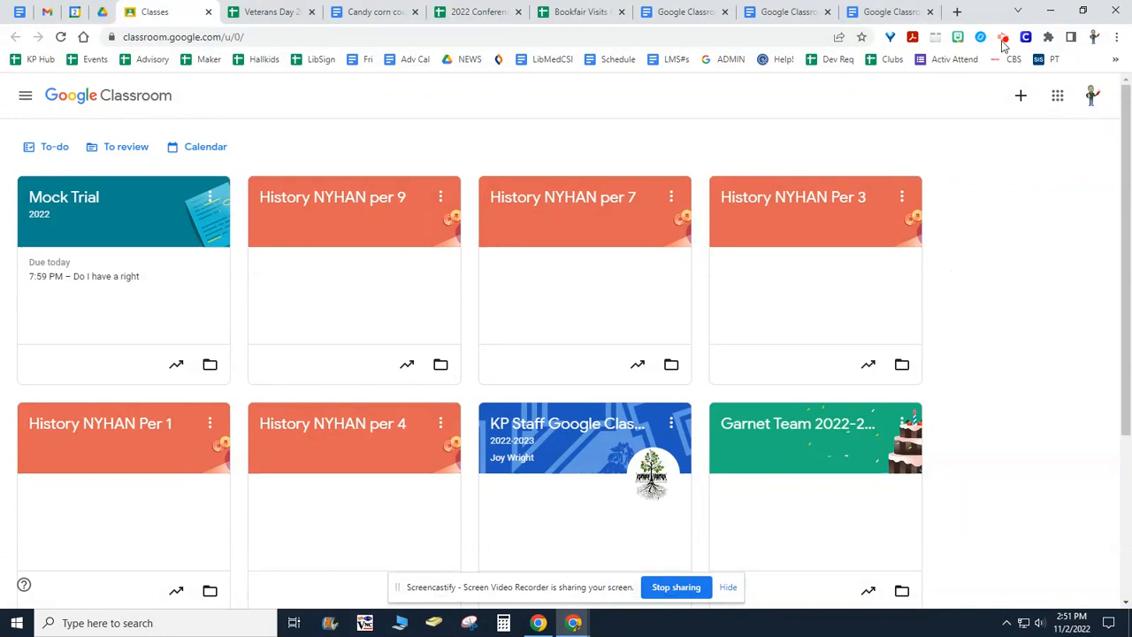
pyautogui.click(1021, 99)
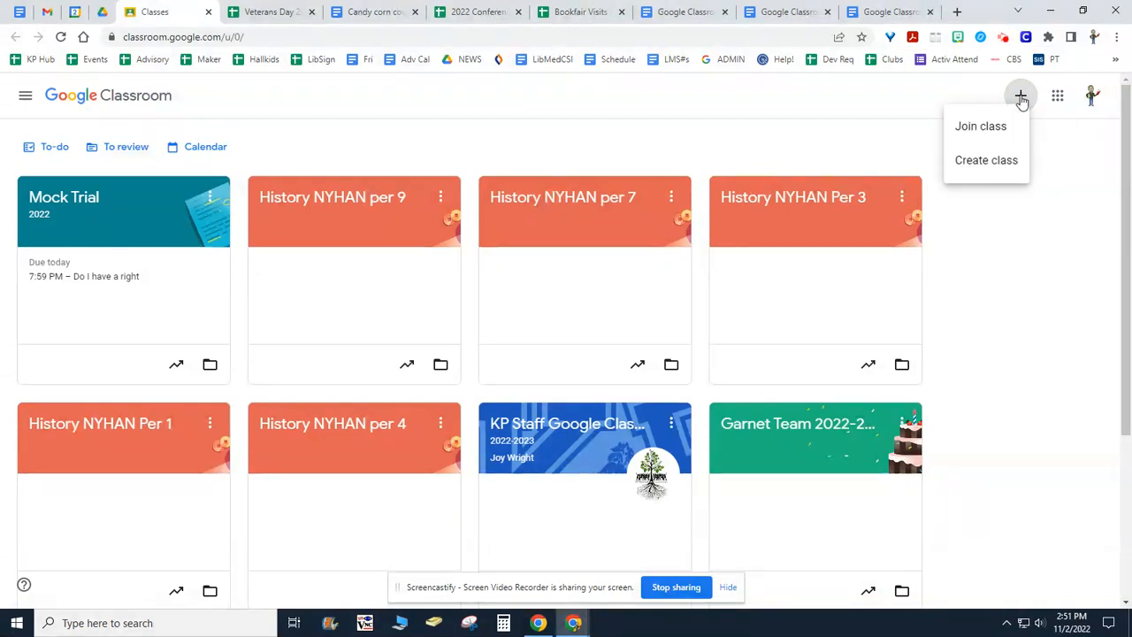
pyautogui.click(969, 163)
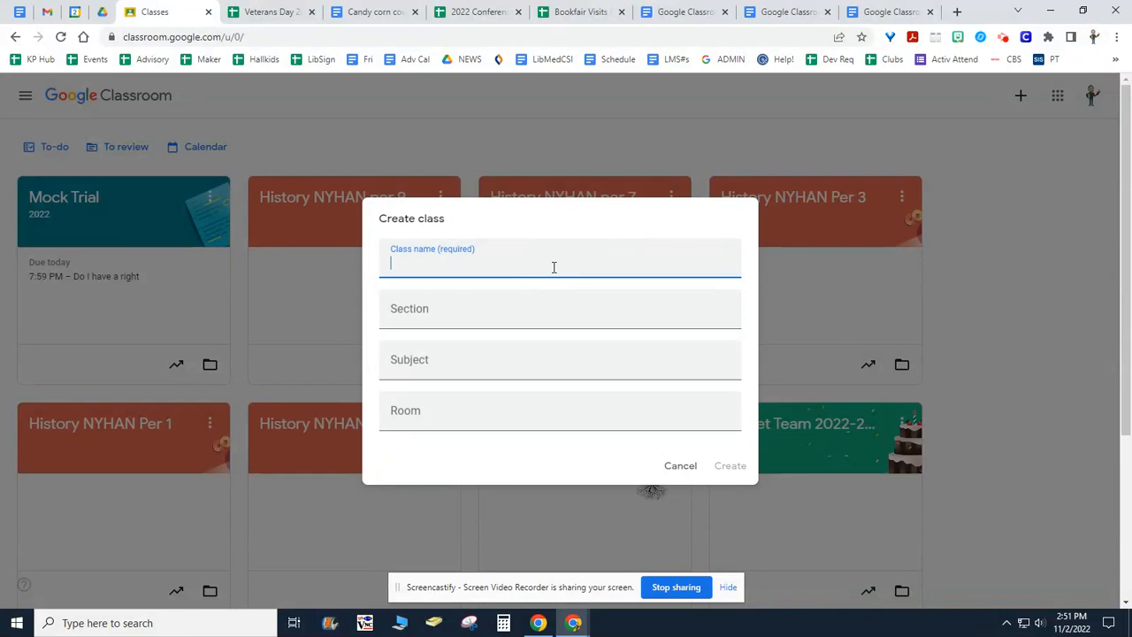
# Name the class with the teacher's name followed by "- Grade 3", set the section to 2022-2023, and create the class.
pyautogui.write('S')
pyautogui.write('r.St')
pyautogui.write('.')
pyautogui.write('Germain - ')
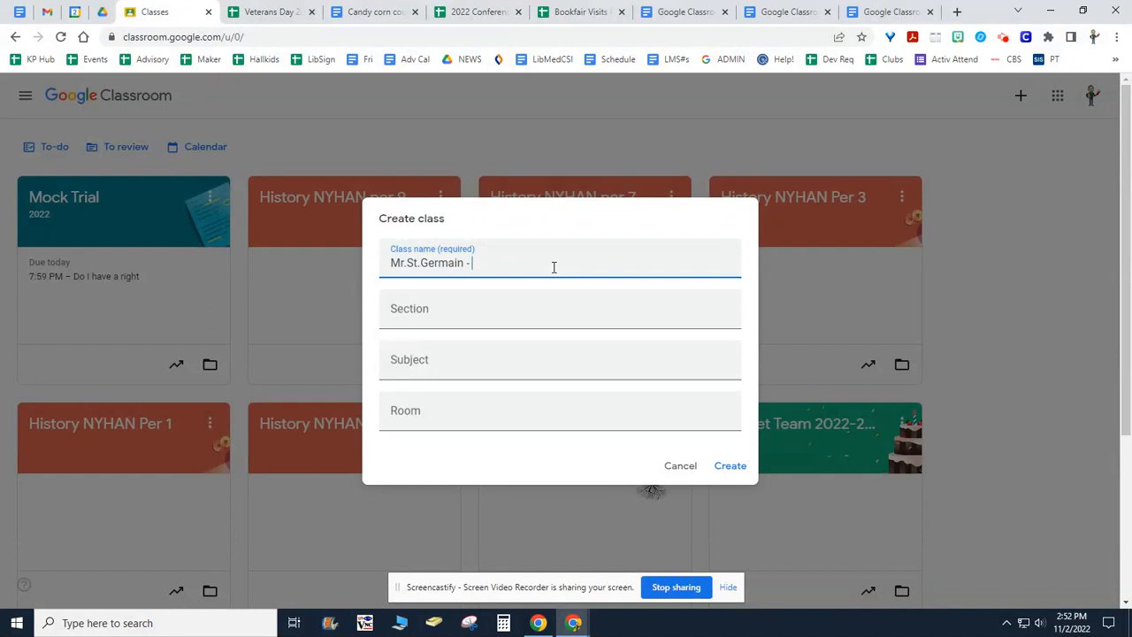
pyautogui.write('Grade 3')
pyautogui.click(420, 311)
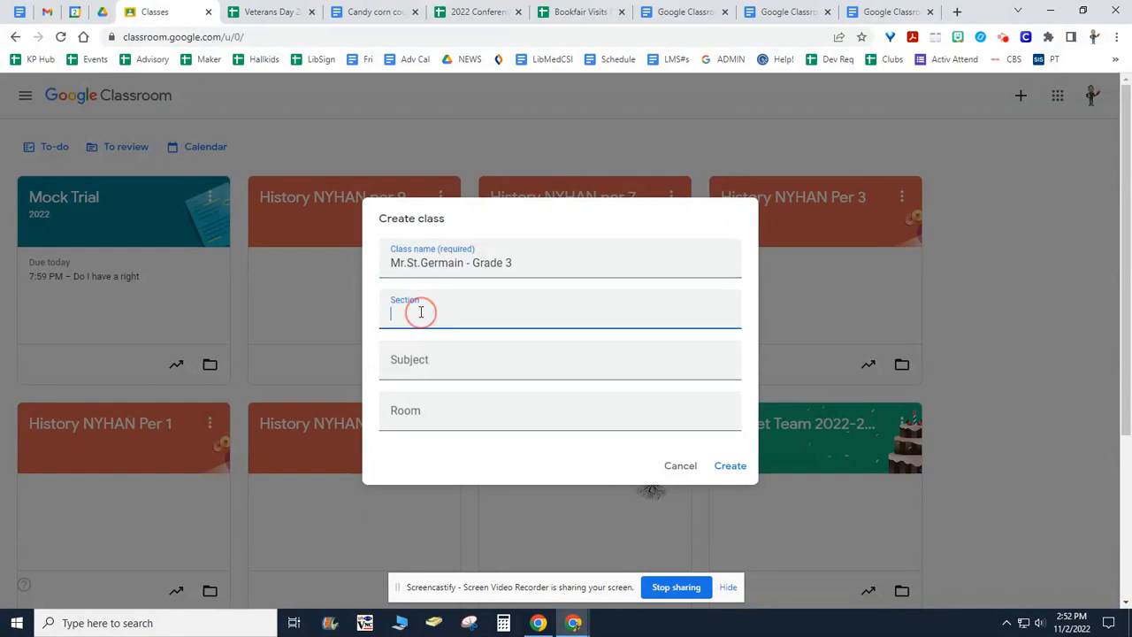
pyautogui.write('2022-2023')
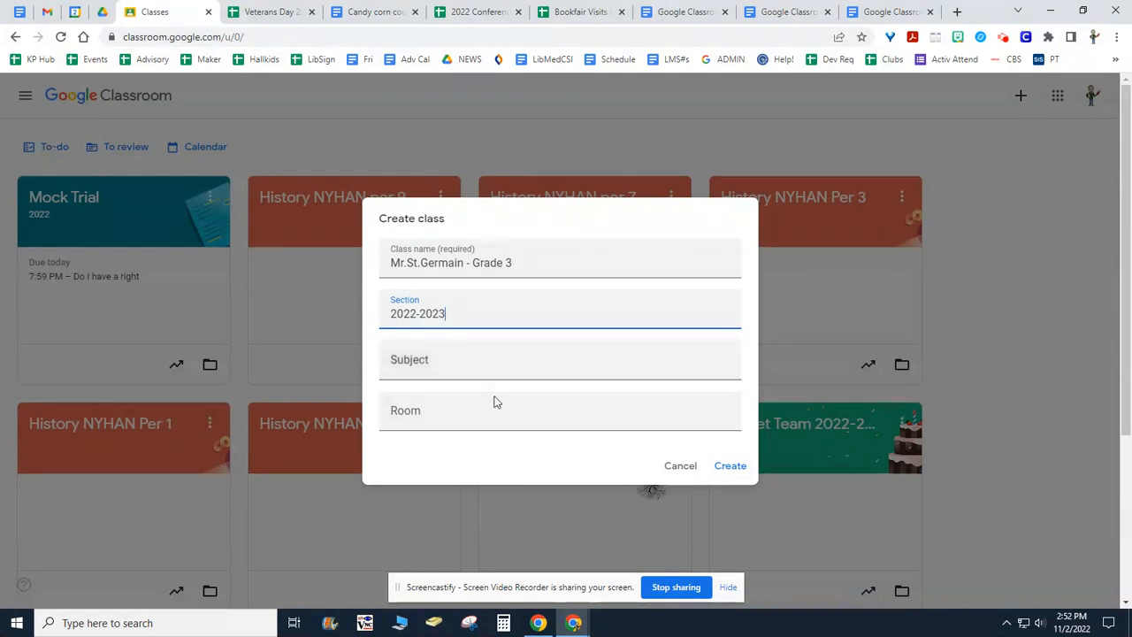
pyautogui.click(729, 467)
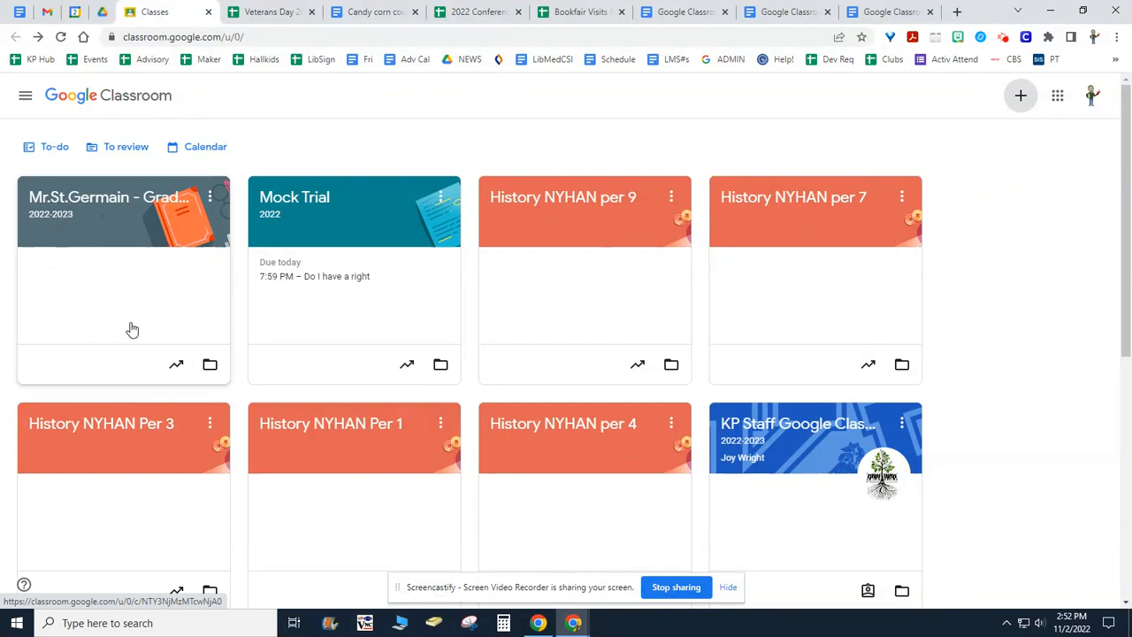
# Open the new Grade 3 class and review its class settings, including the invite codes, Stream and Meet link options.
pyautogui.click(102, 203)
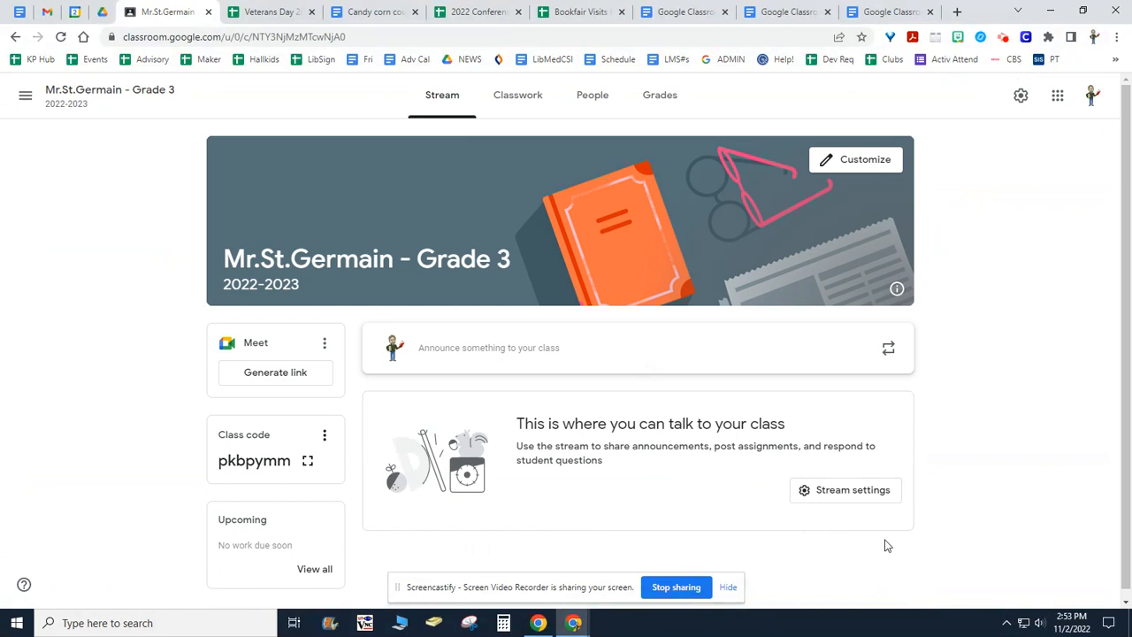
pyautogui.scroll(-1, 1011, 440)
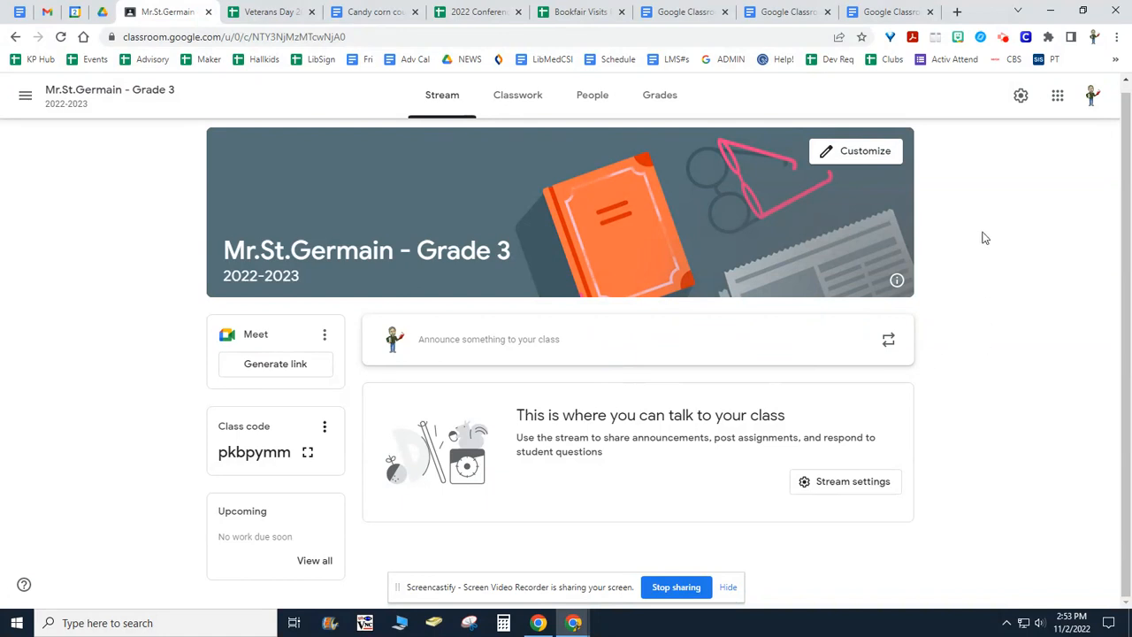
pyautogui.click(1021, 97)
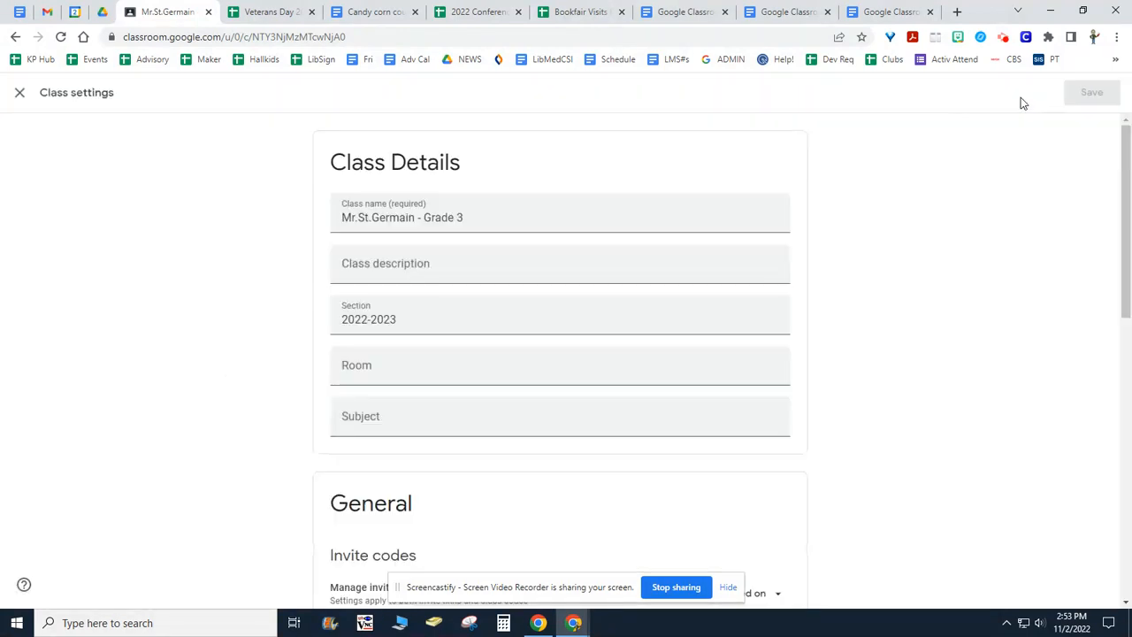
pyautogui.scroll(-3, 581, 313)
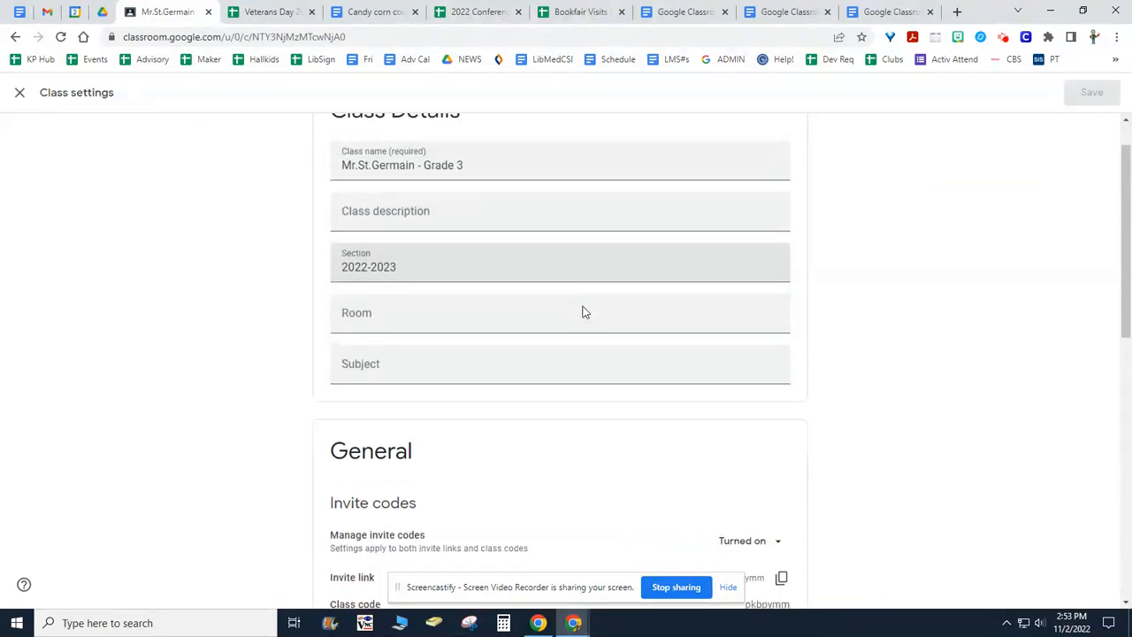
pyautogui.scroll(-2, 583, 313)
pyautogui.scroll(1, 593, 317)
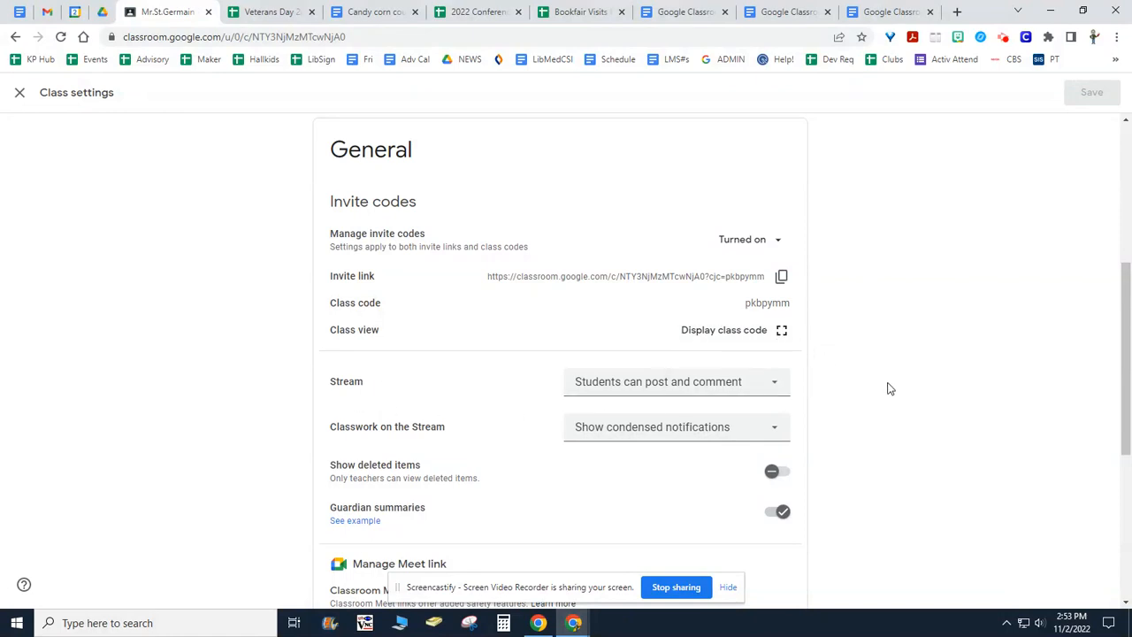
pyautogui.scroll(-3, 890, 389)
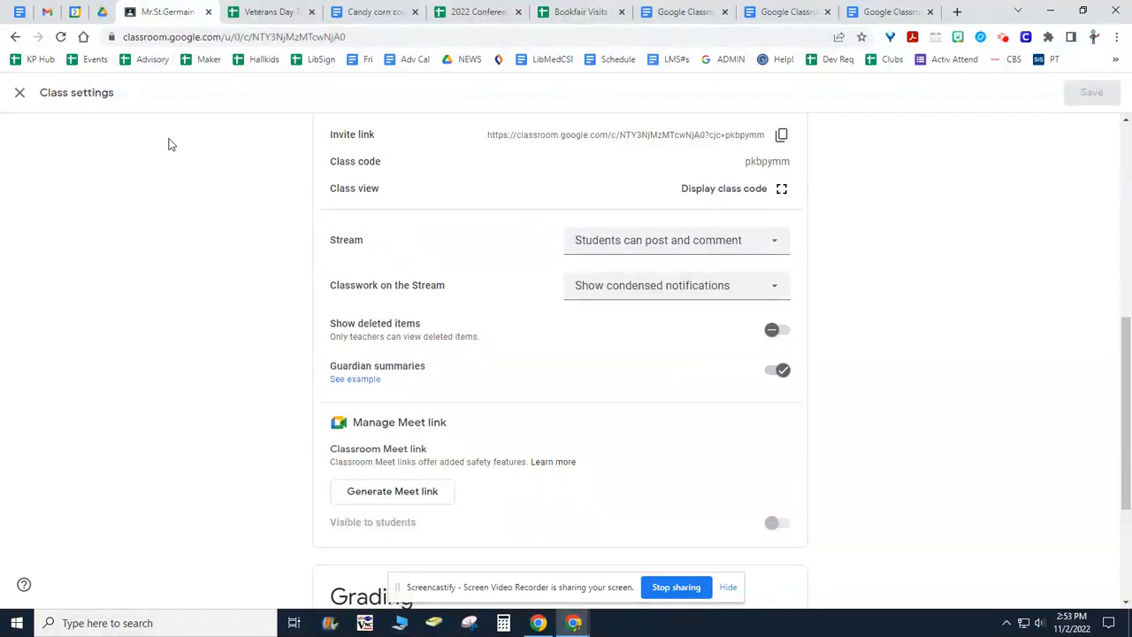
pyautogui.click(20, 92)
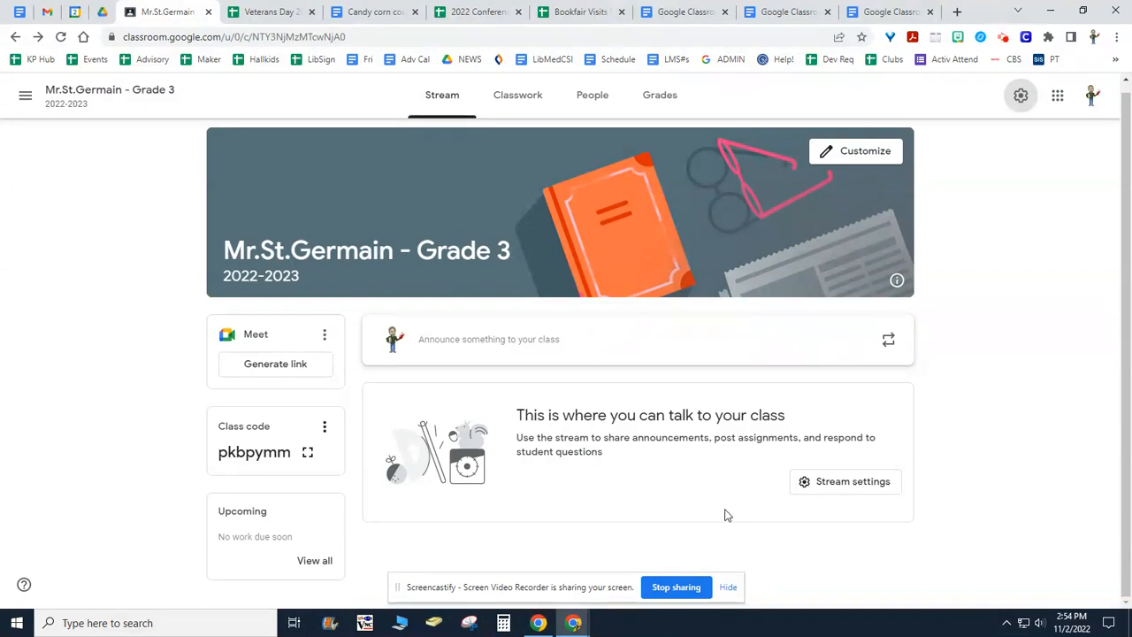
# In the class settings, set Stream to "Students can only comment" and Classwork on the Stream to "Show condensed notifications".
pyautogui.click(1019, 95)
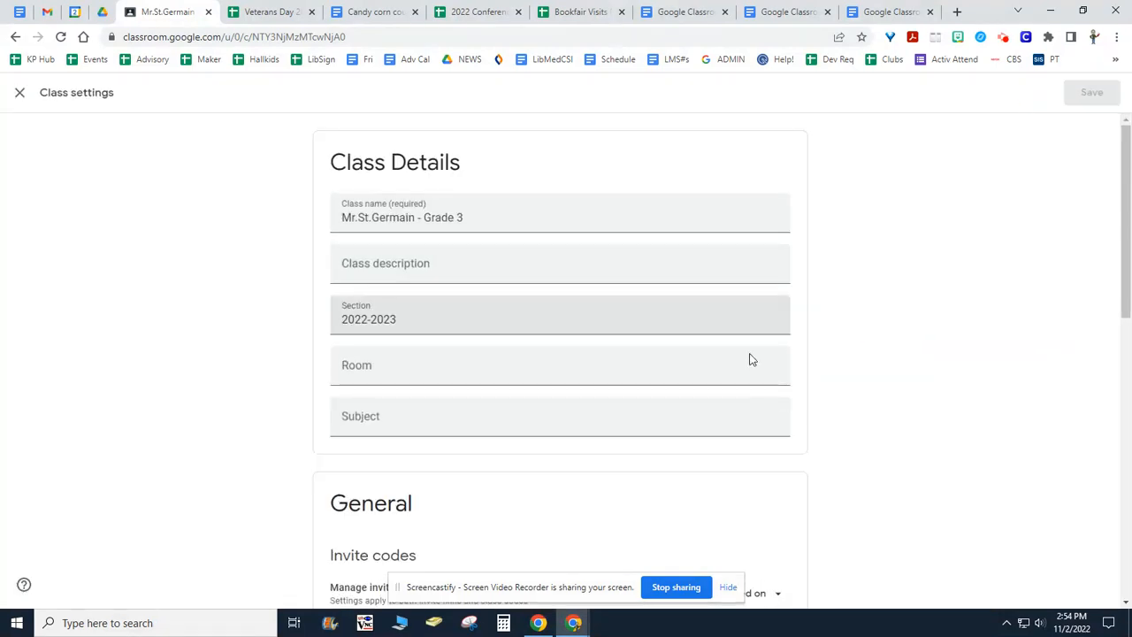
pyautogui.scroll(-5, 783, 366)
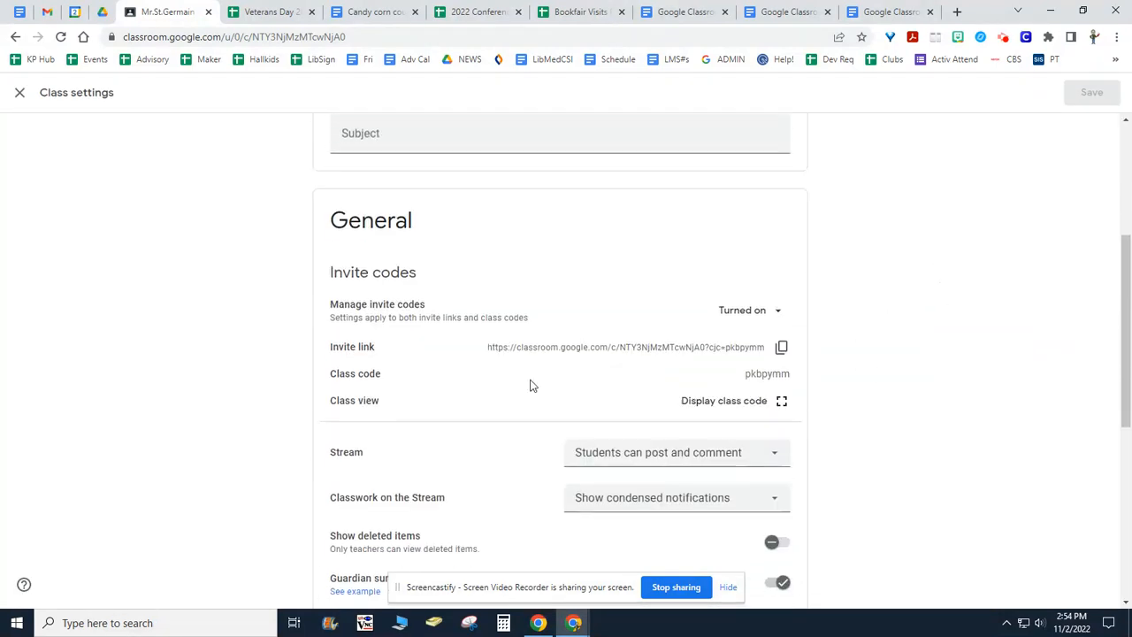
pyautogui.click(693, 238)
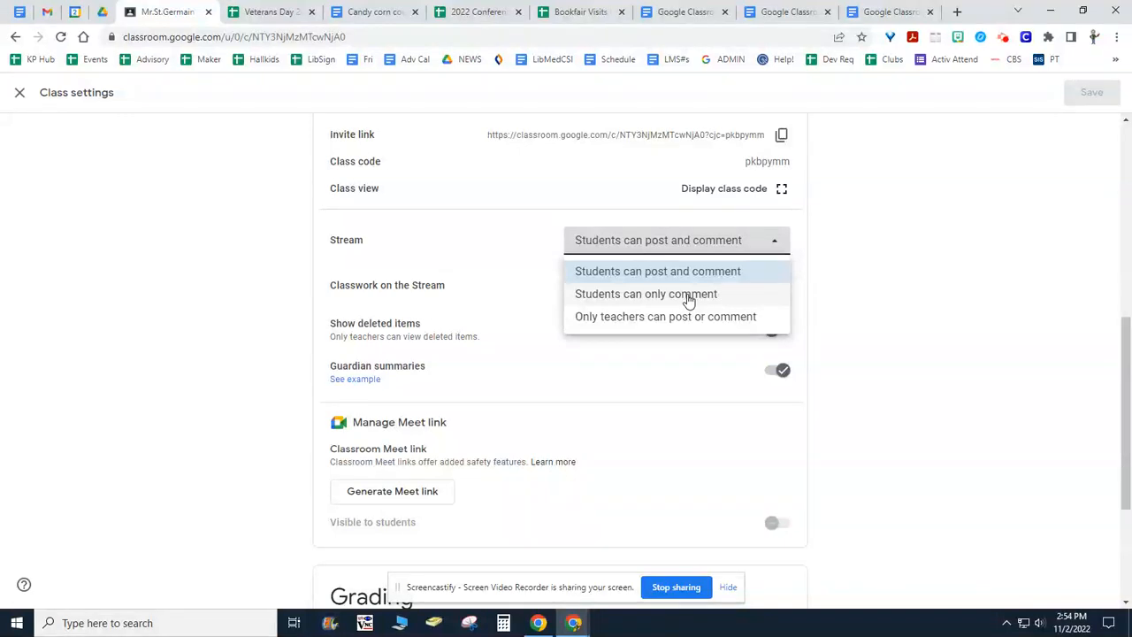
pyautogui.click(660, 295)
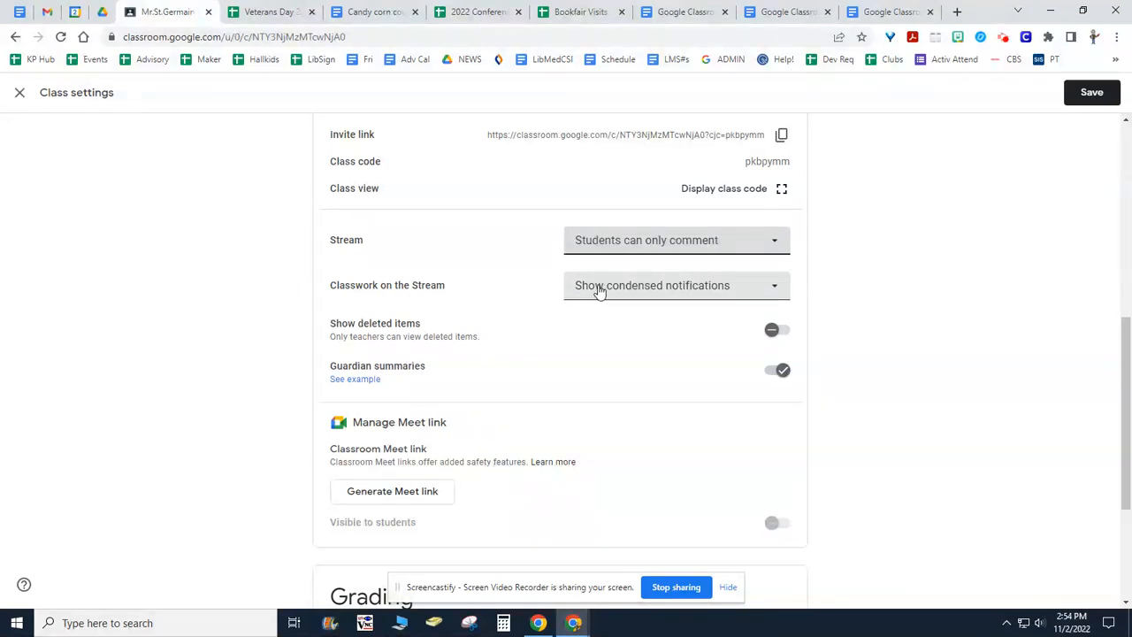
pyautogui.click(674, 290)
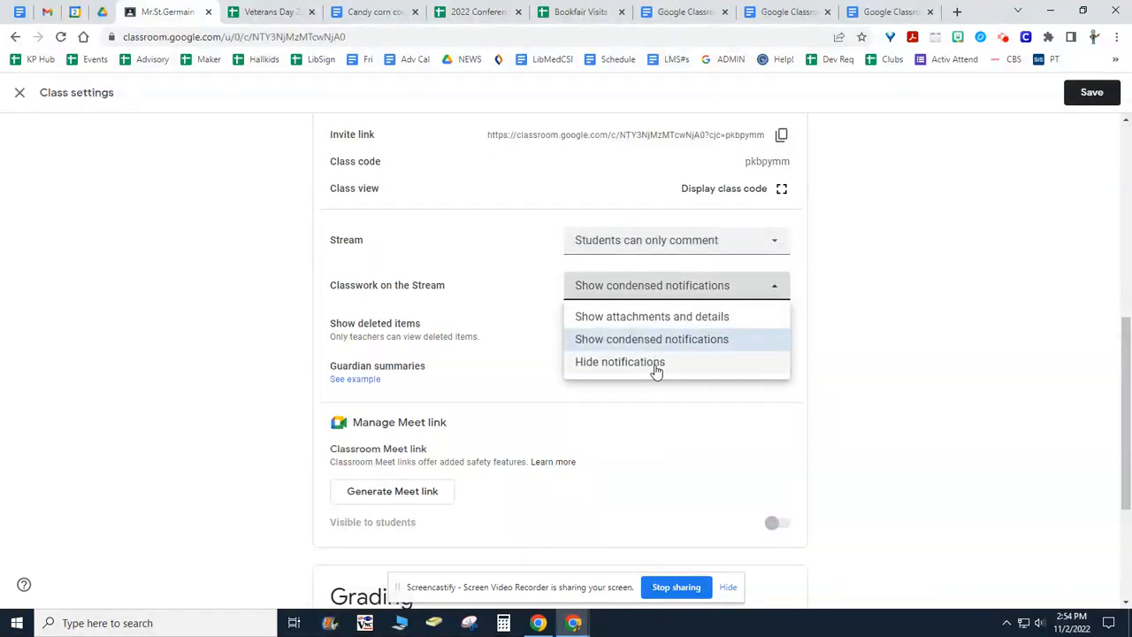
pyautogui.click(613, 343)
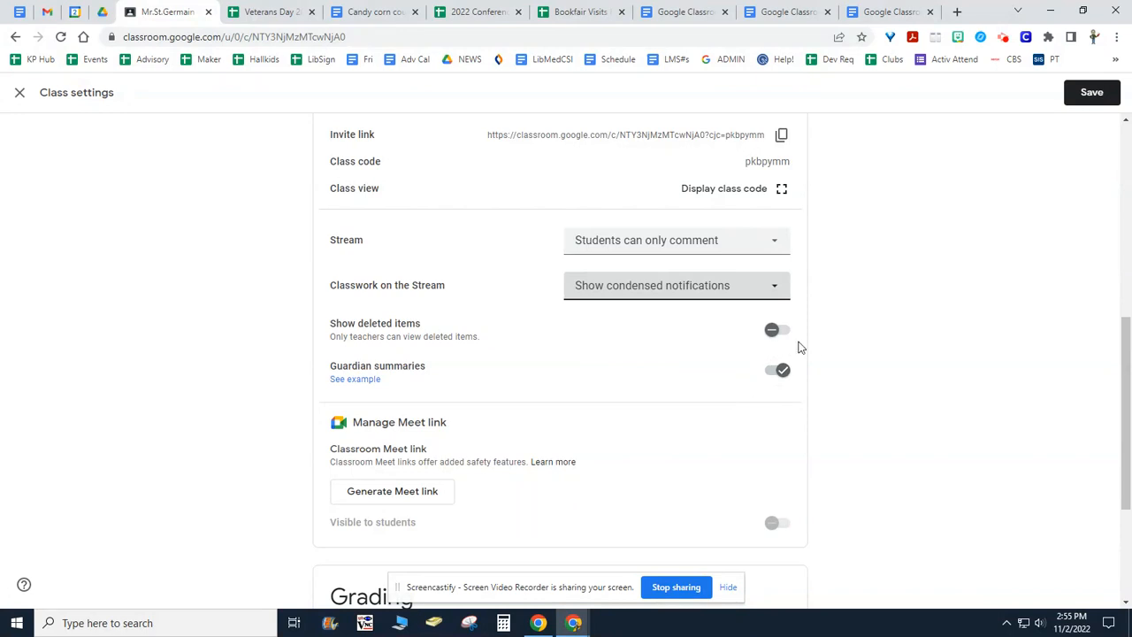
# Turn off Guardian summaries, check the grading options, and save the class settings.
pyautogui.click(770, 376)
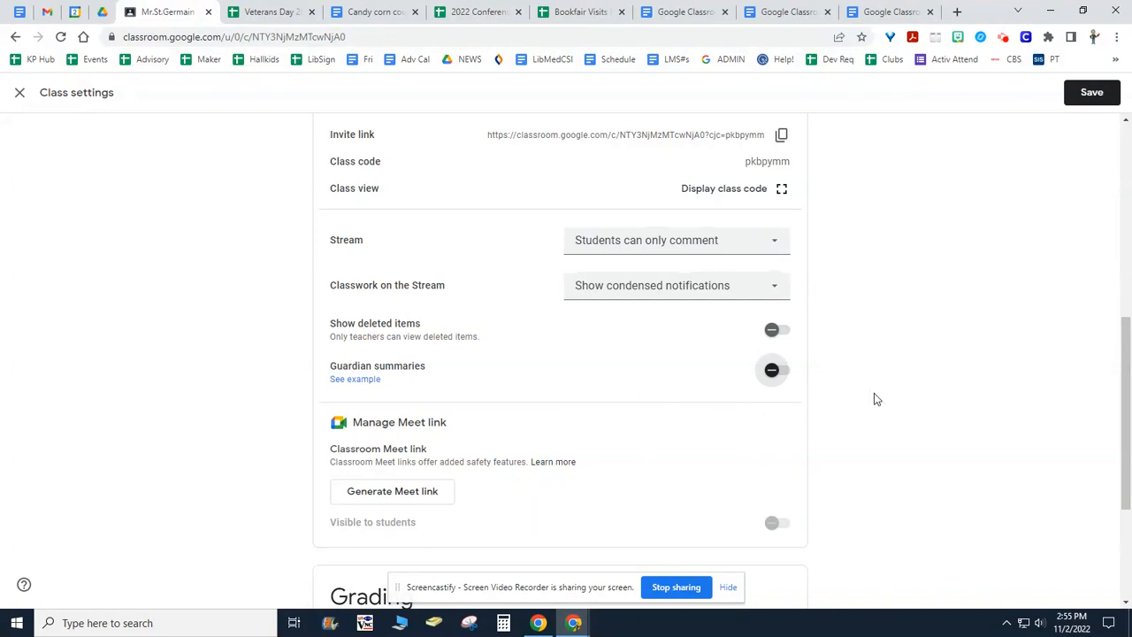
pyautogui.scroll(-3, 874, 399)
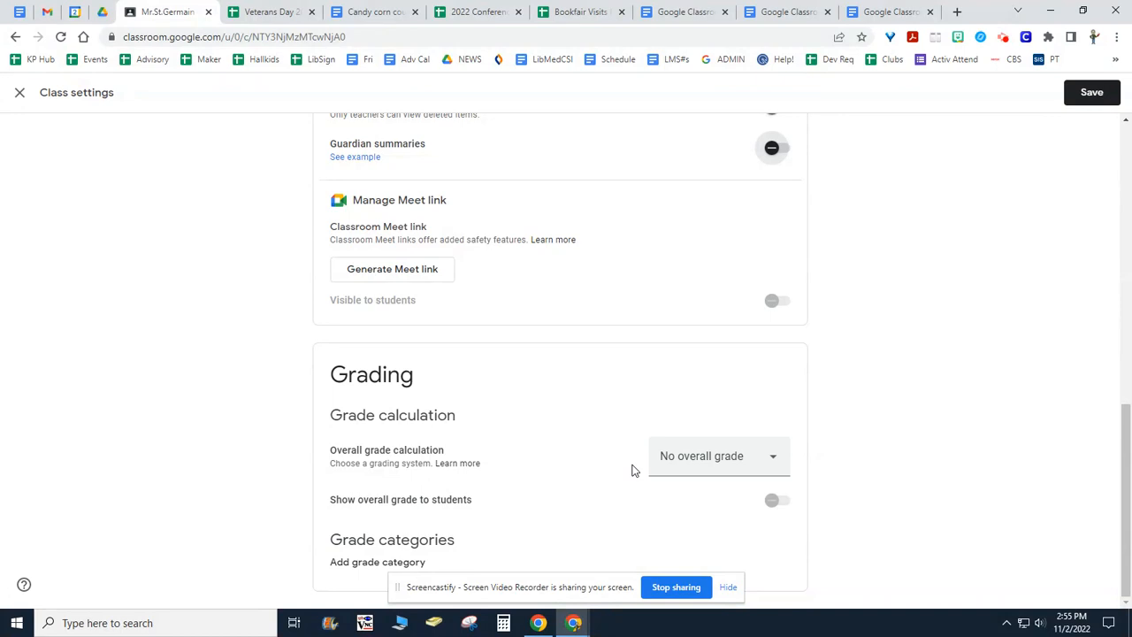
pyautogui.scroll(5, 843, 283)
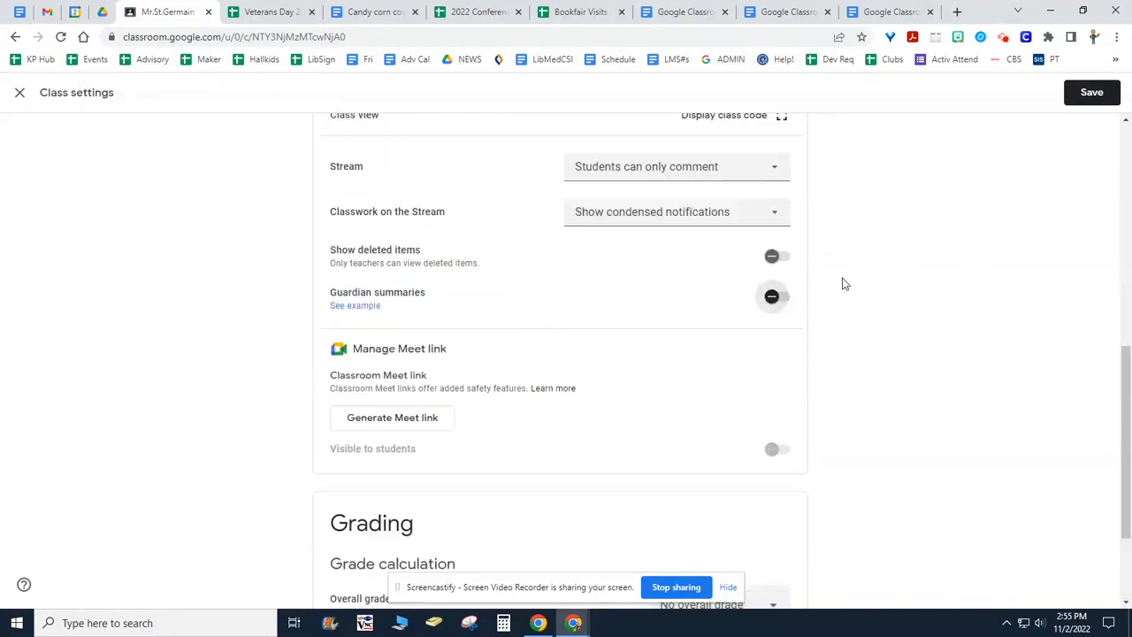
pyautogui.scroll(3, 825, 347)
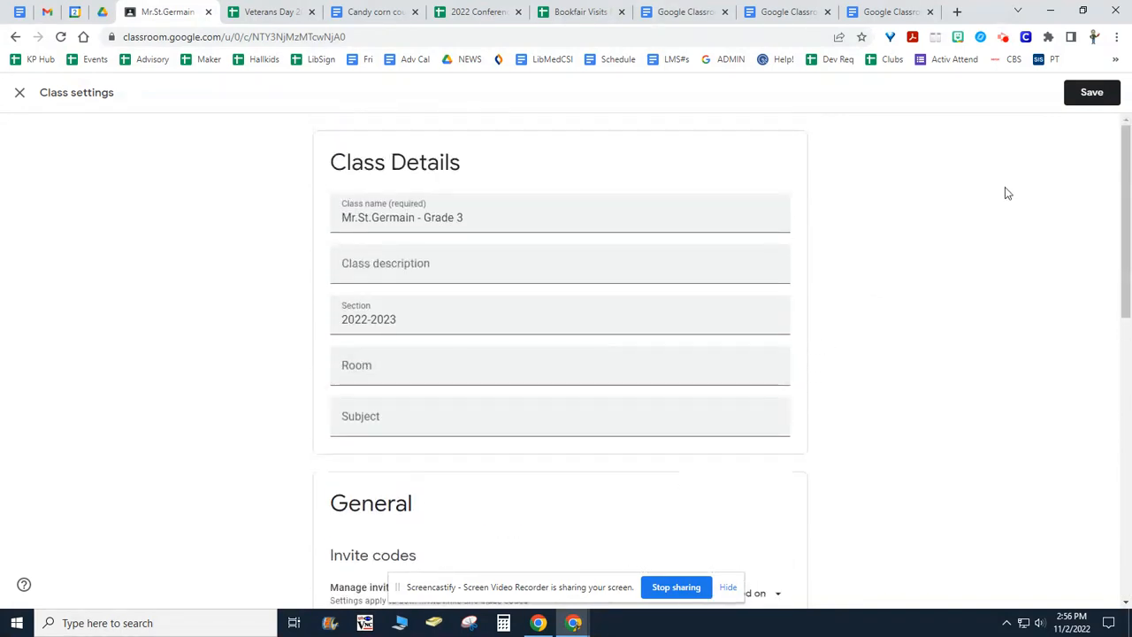
pyautogui.click(1094, 94)
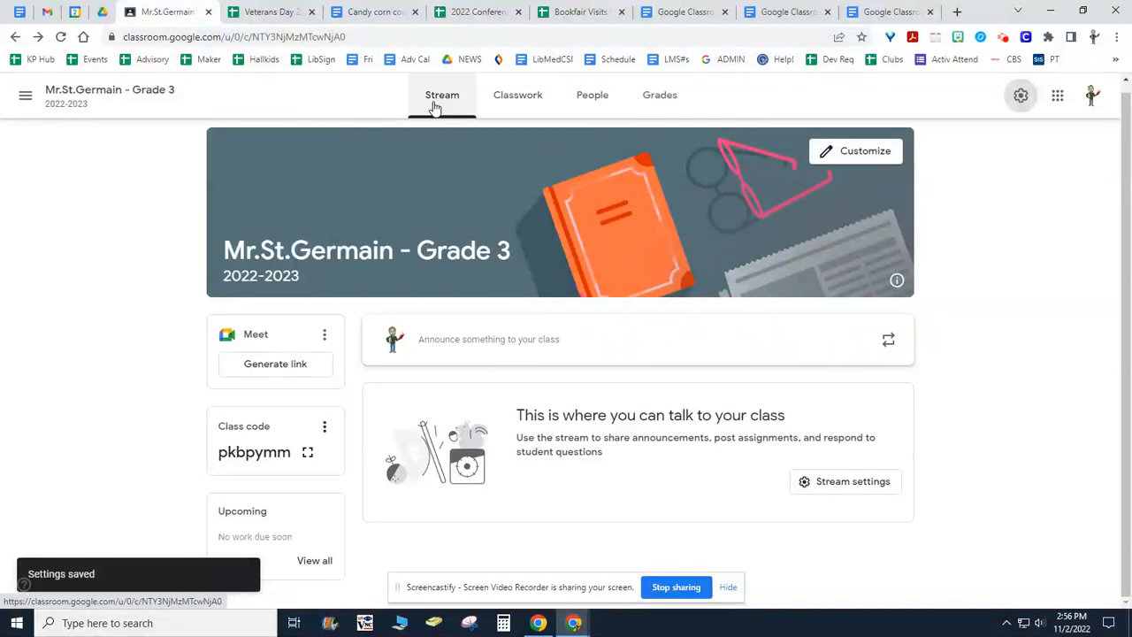
# Search for a student by first name in the class's student invitation form, and close it without inviting anyone.
pyautogui.click(598, 104)
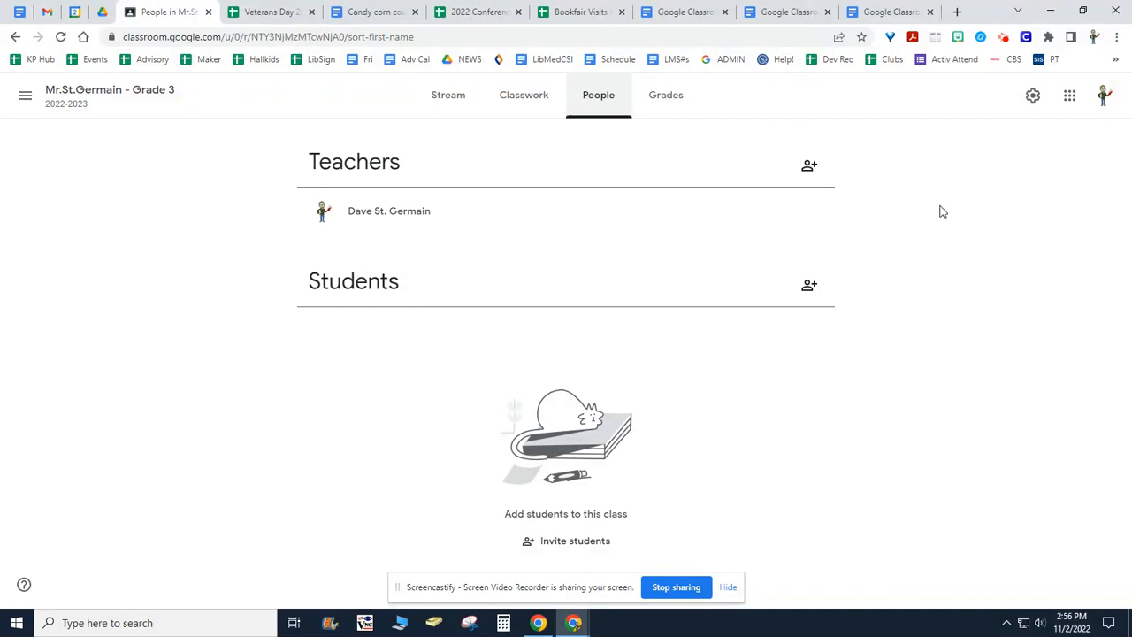
pyautogui.click(809, 286)
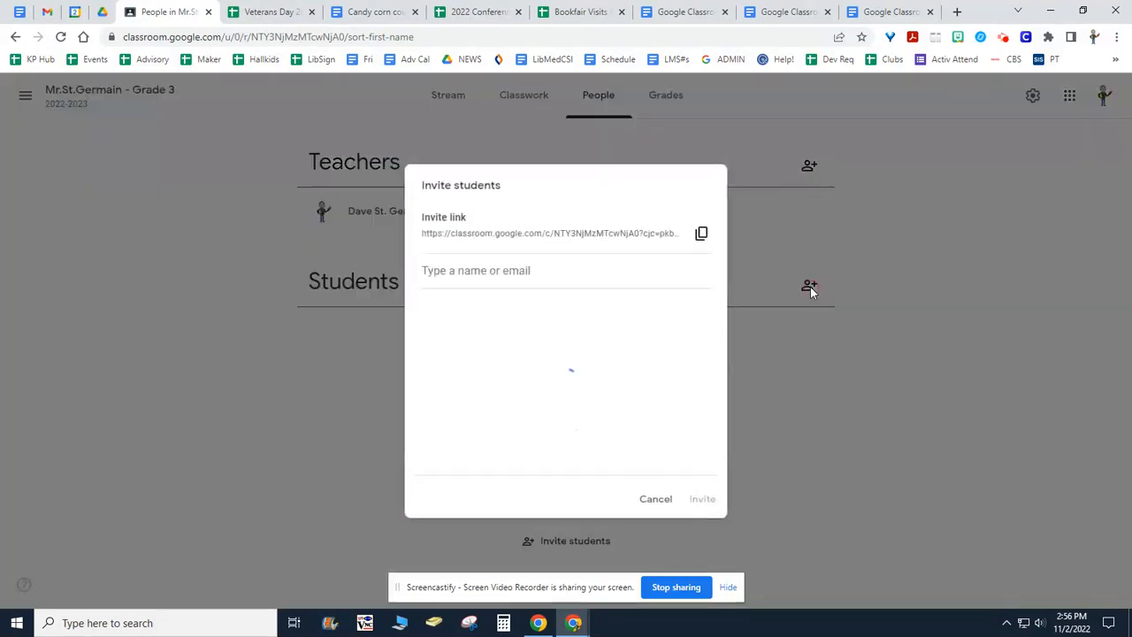
pyautogui.click(474, 273)
pyautogui.click(435, 268)
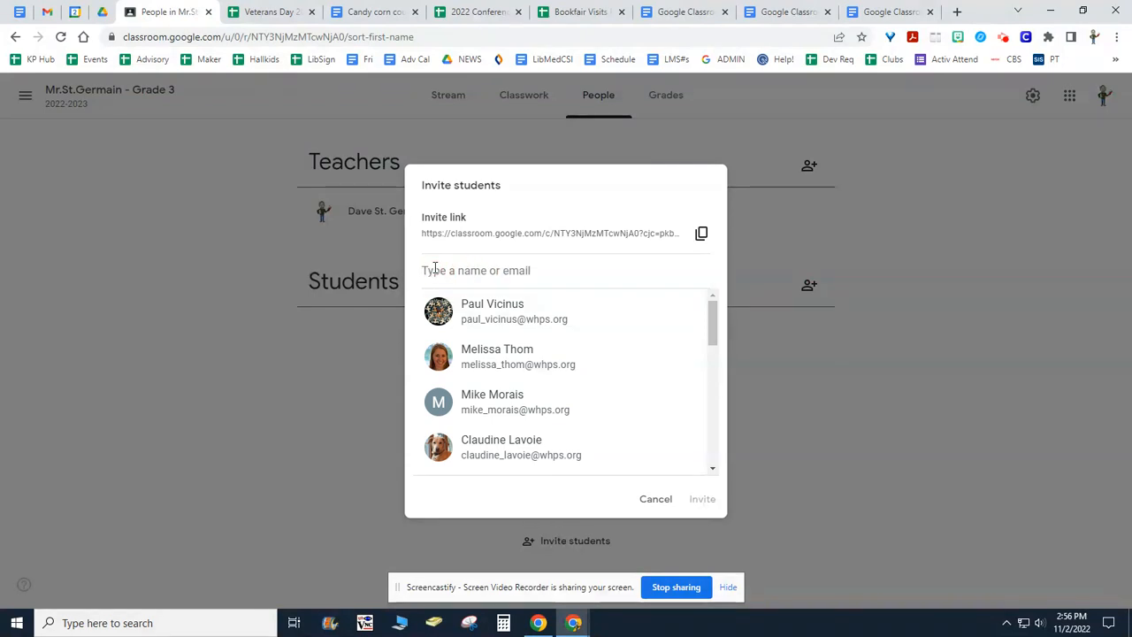
pyautogui.write('time')
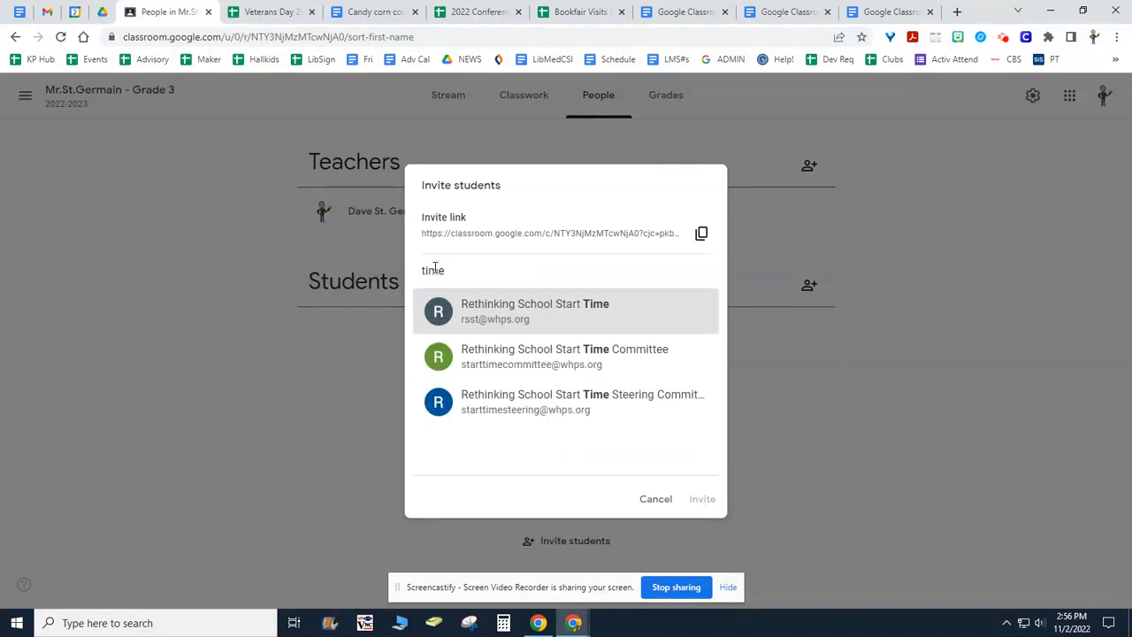
pyautogui.press('BackSpace')
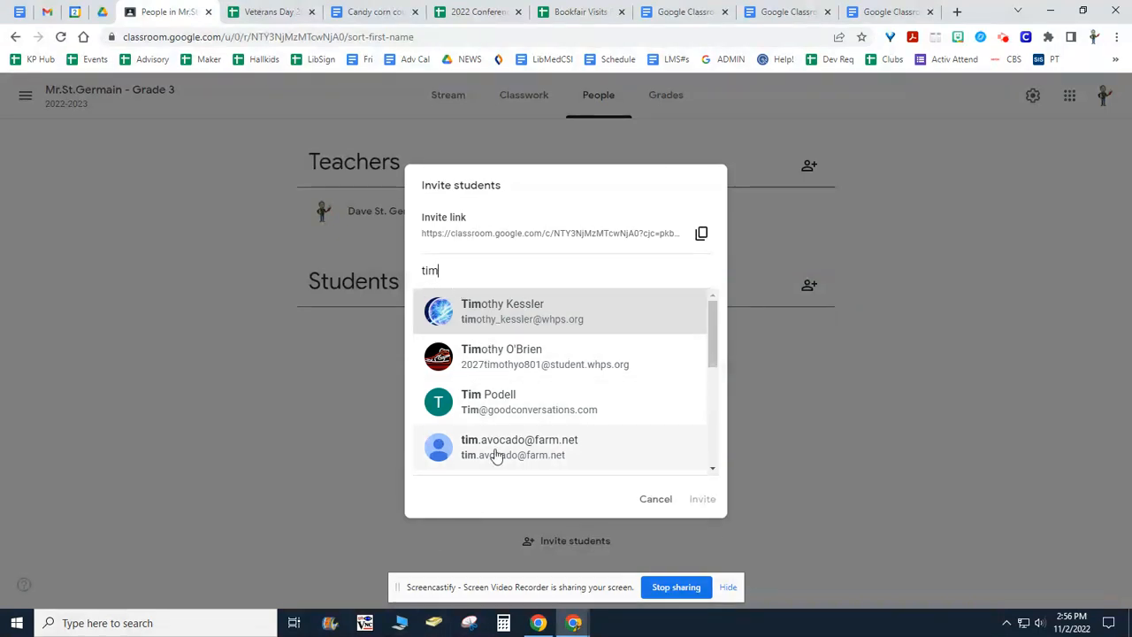
pyautogui.click(655, 499)
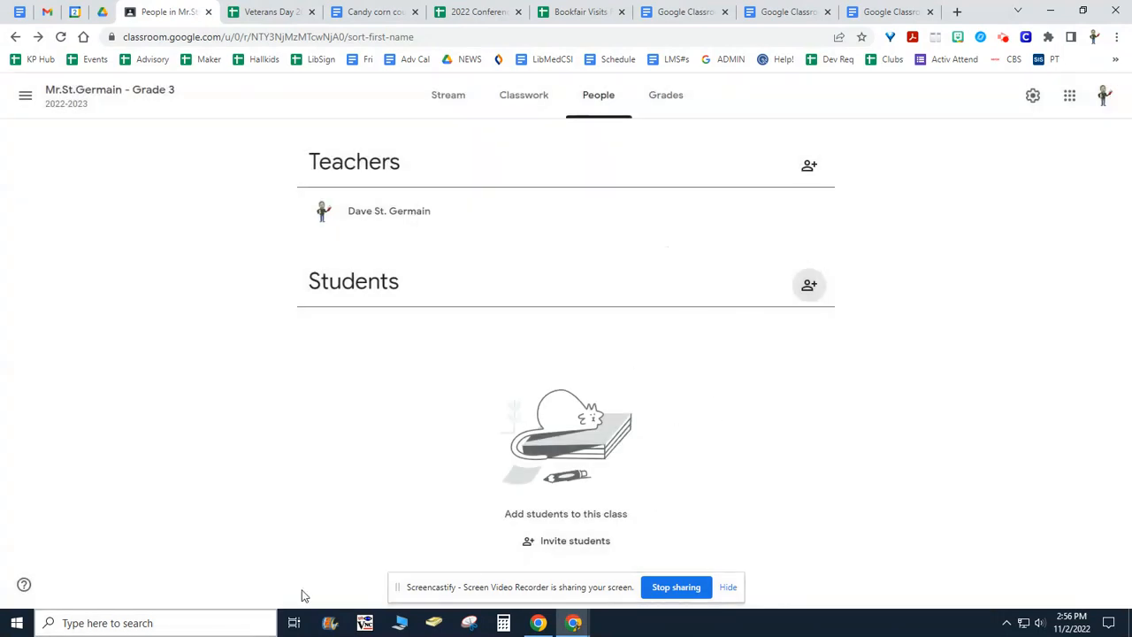
# Return to the class Stream and display the class code enlarged, closing it after viewing.
pyautogui.click(451, 100)
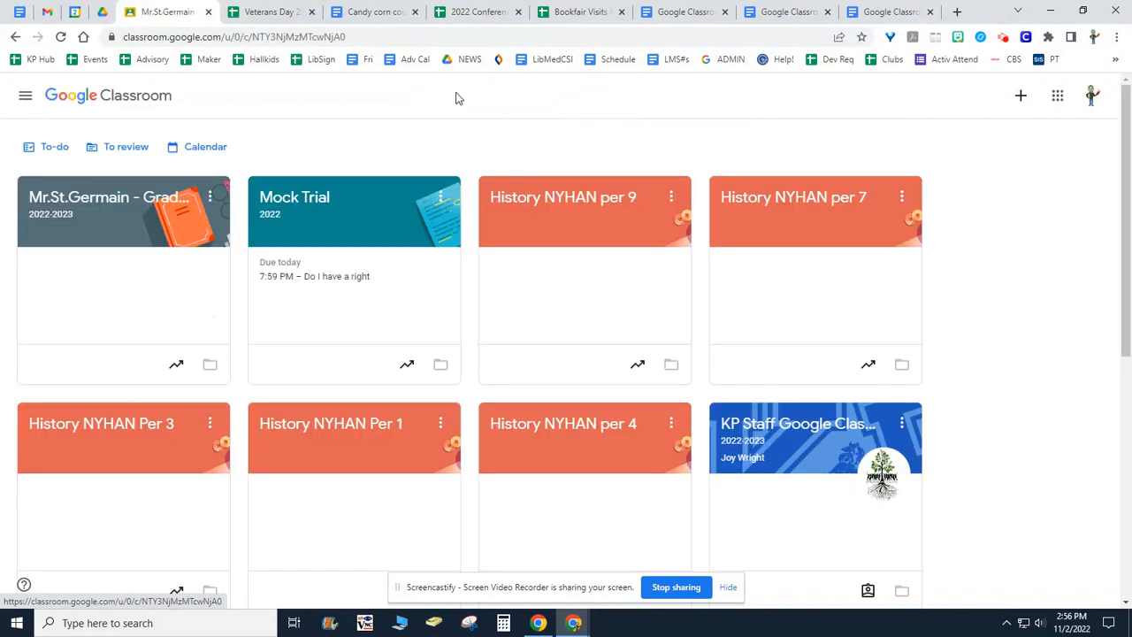
pyautogui.click(104, 202)
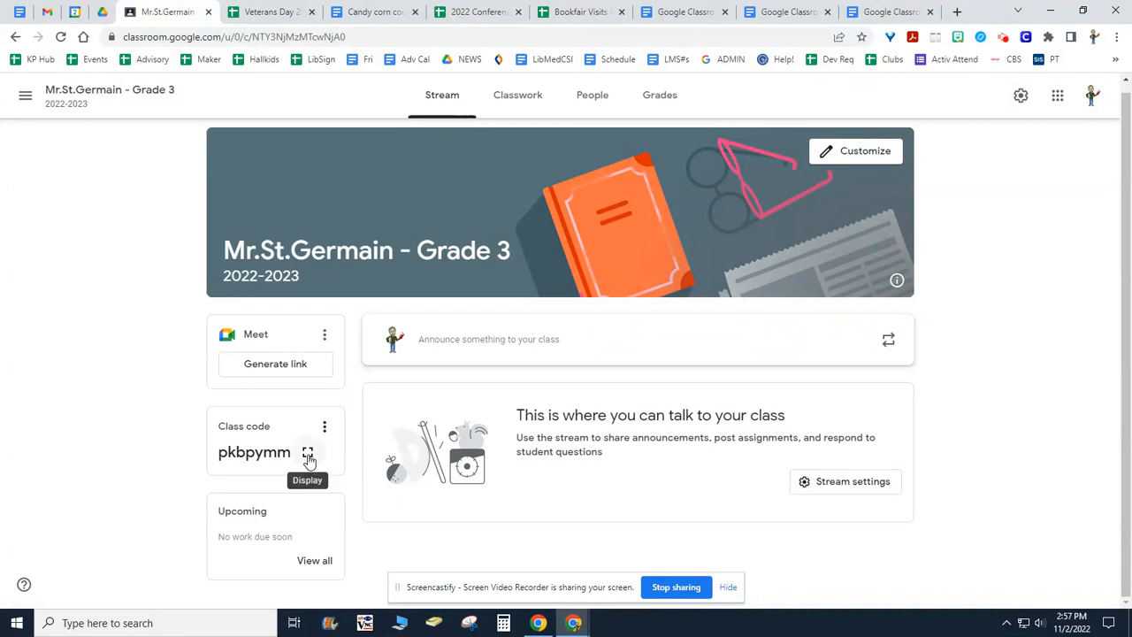
pyautogui.click(308, 453)
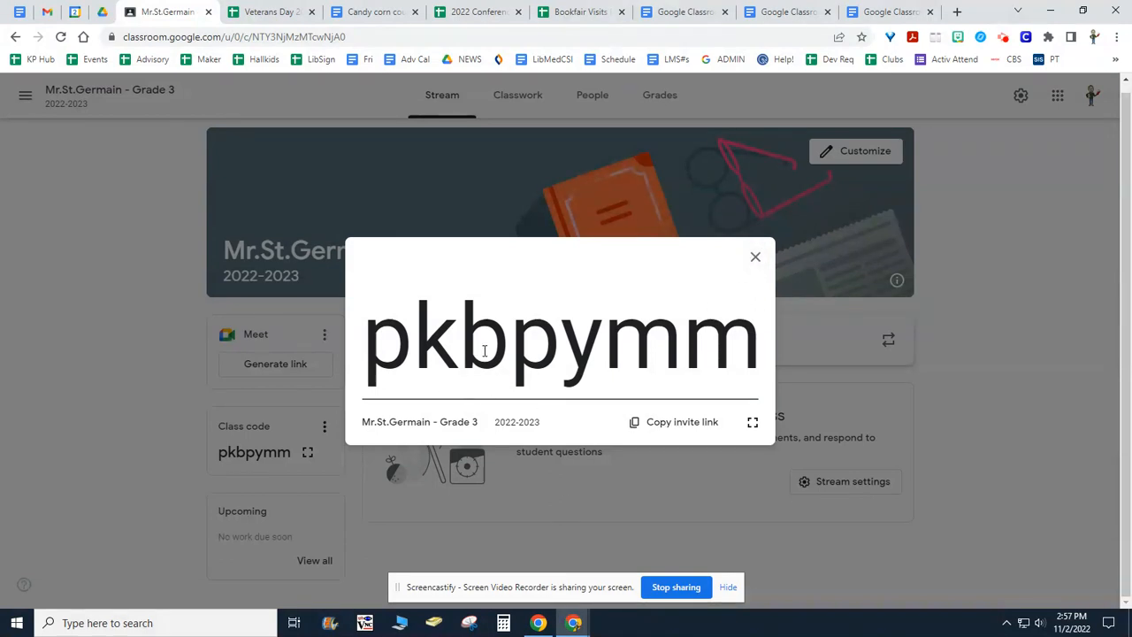
pyautogui.click(755, 257)
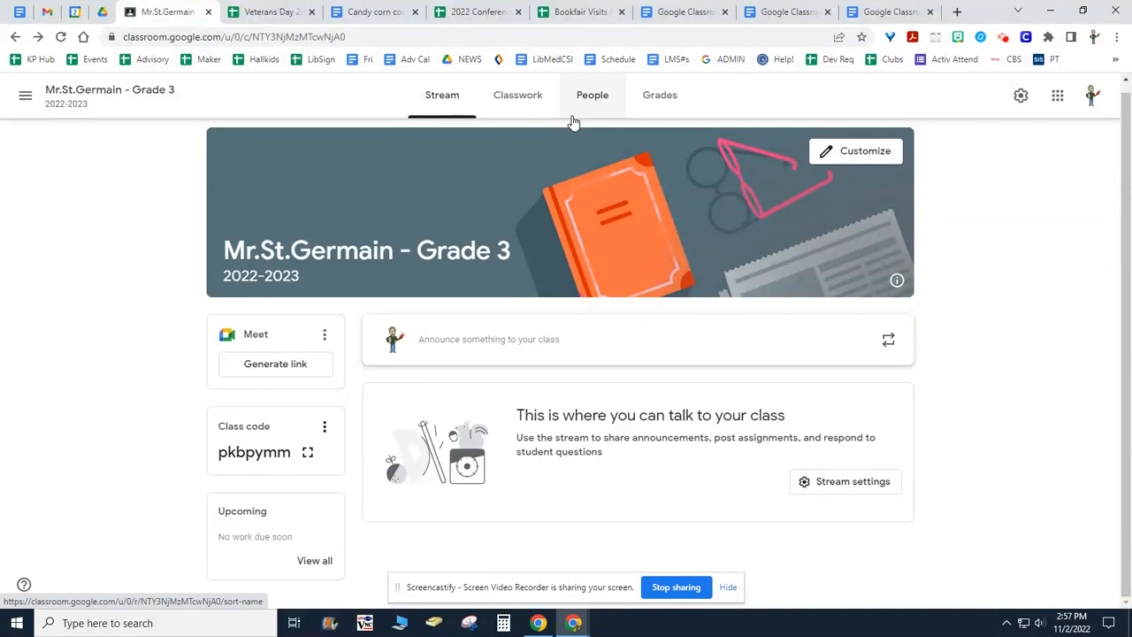
# Browse the suggested contacts in the student invitation form, cancel it, and return to the class Stream.
pyautogui.click(602, 107)
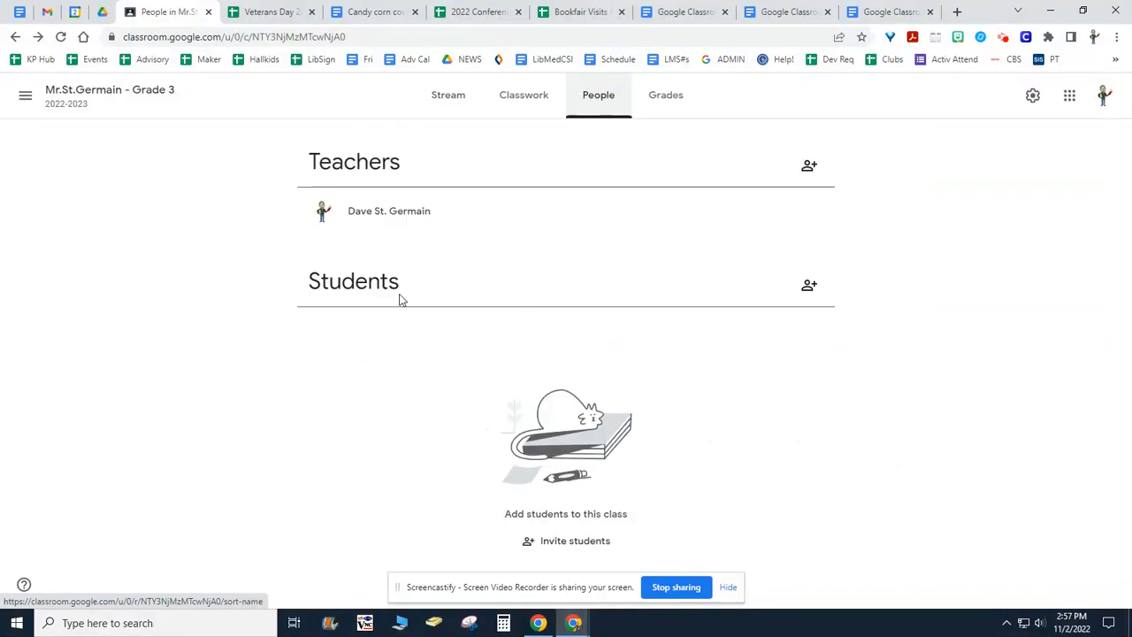
pyautogui.click(819, 288)
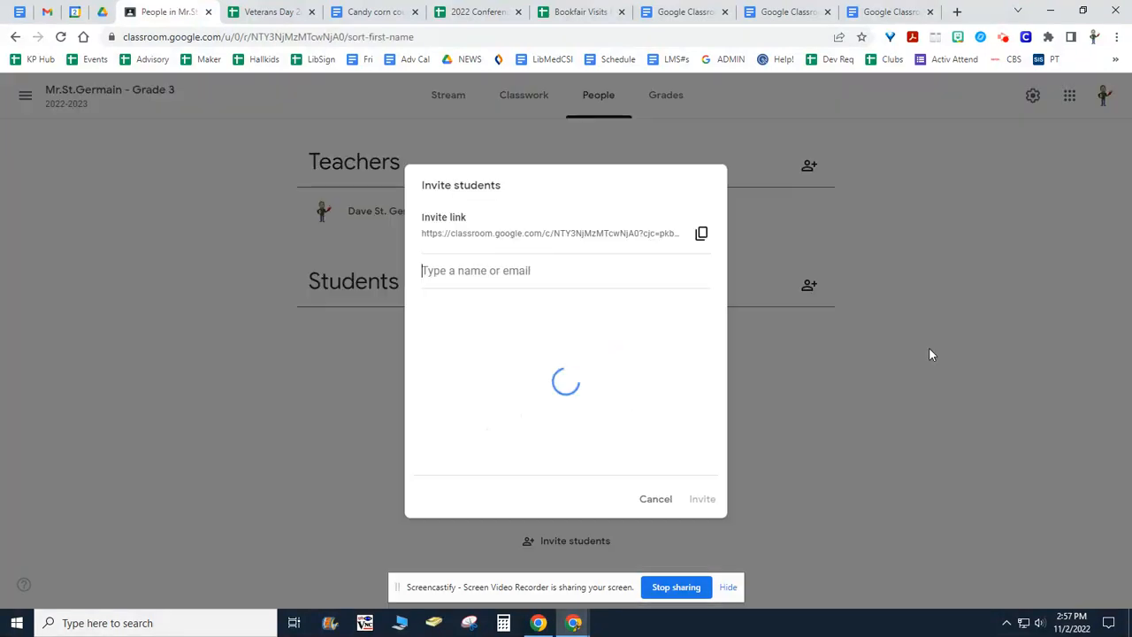
pyautogui.moveTo(713, 321); pyautogui.dragTo(582, 589)
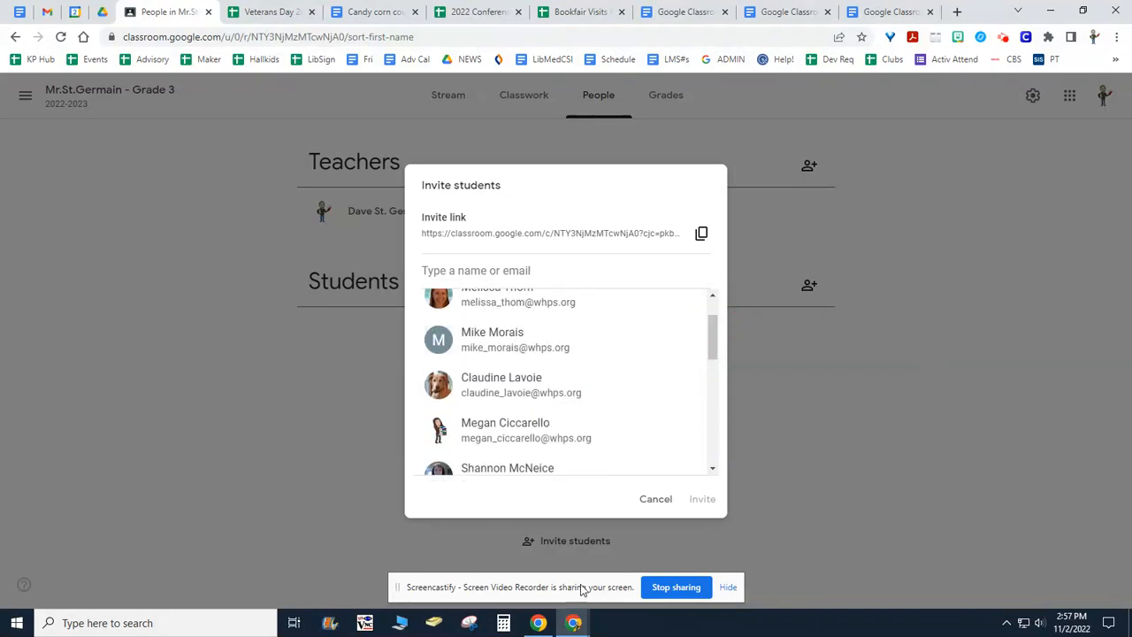
pyautogui.click(655, 500)
pyautogui.click(894, 470)
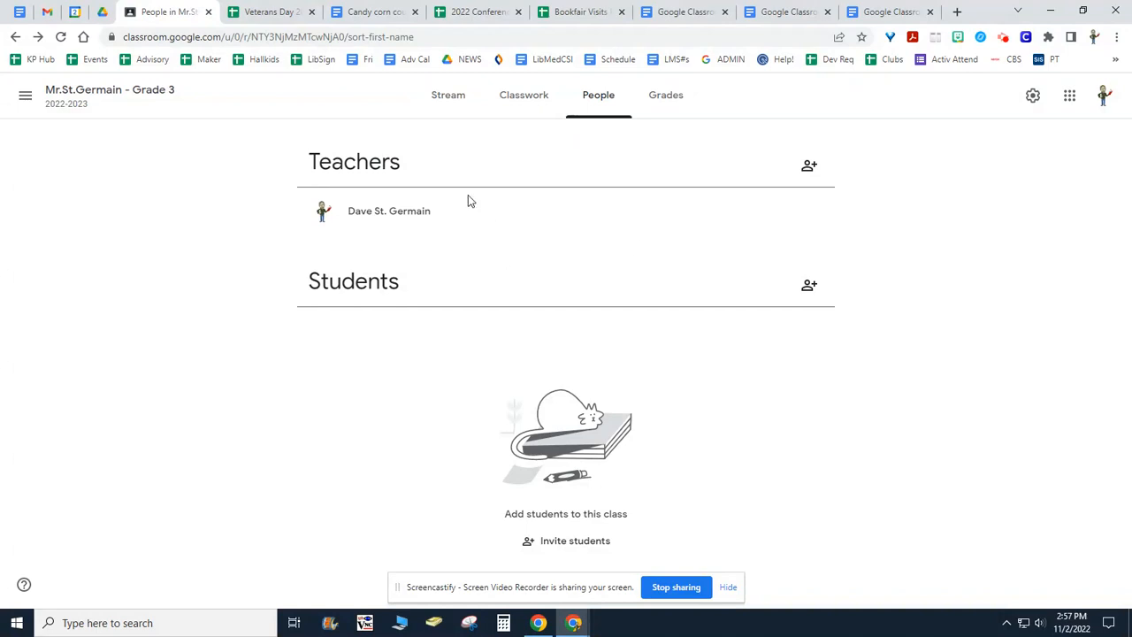
pyautogui.click(452, 95)
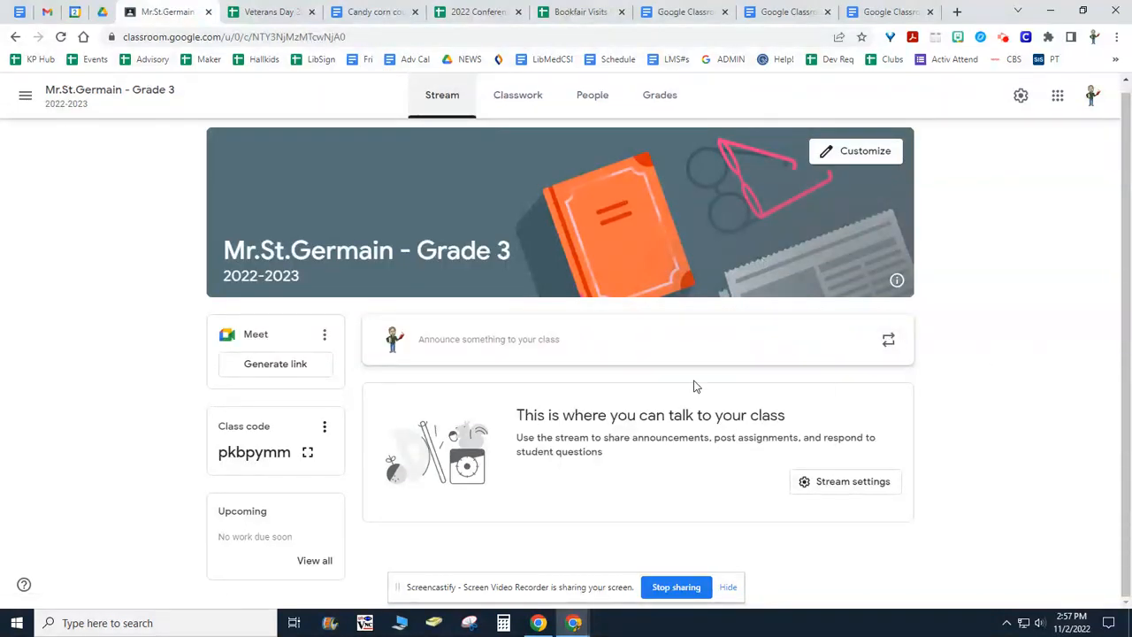